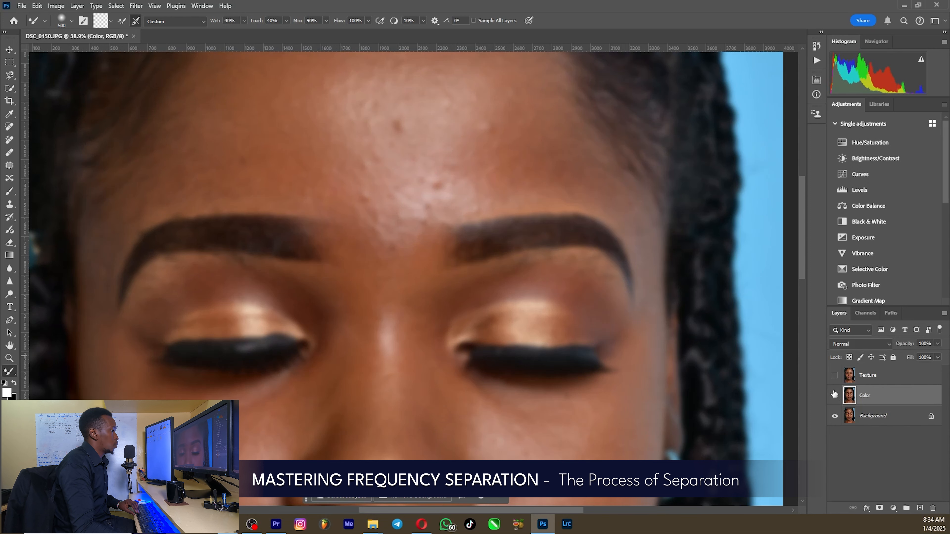
Step: Toggle the Color layer off and on to compare the blur, and show the Texture layer and make it active
left_click(834, 396)
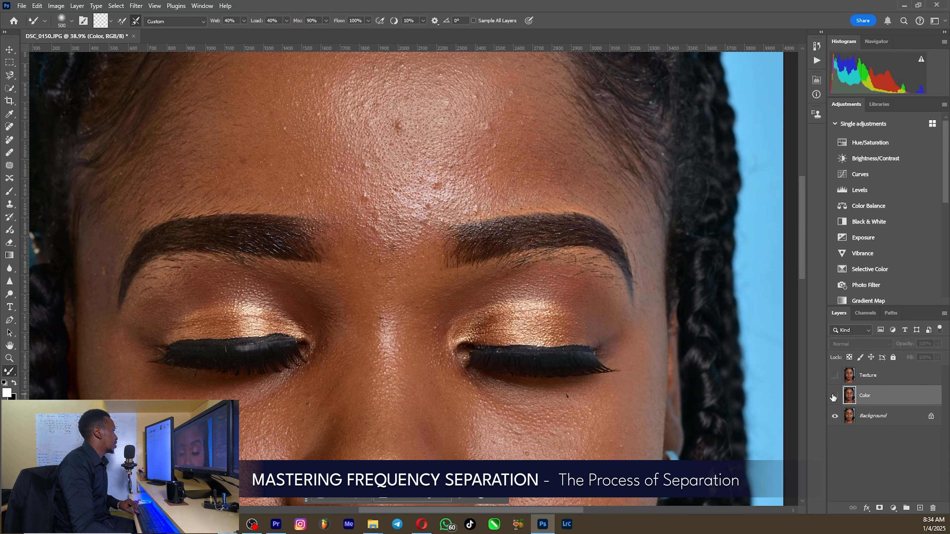
left_click(834, 396)
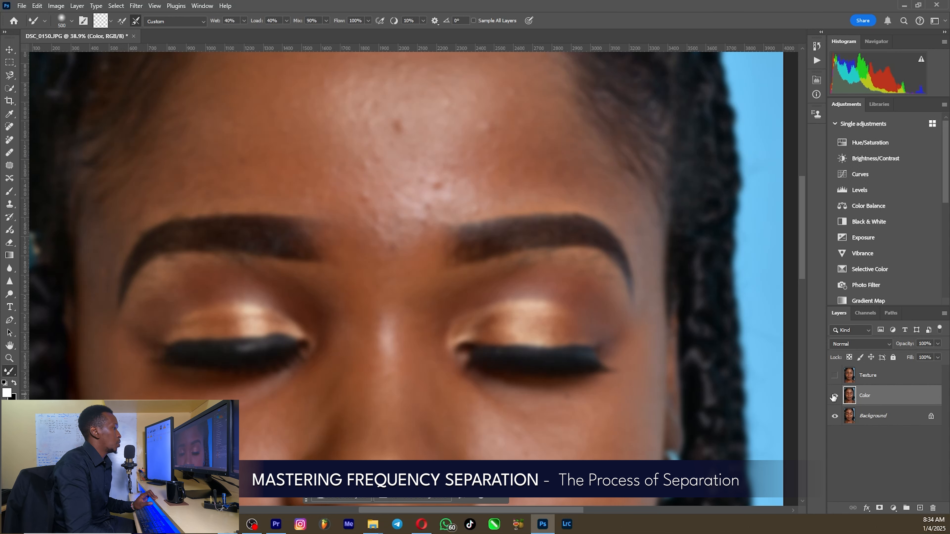
left_click(835, 375)
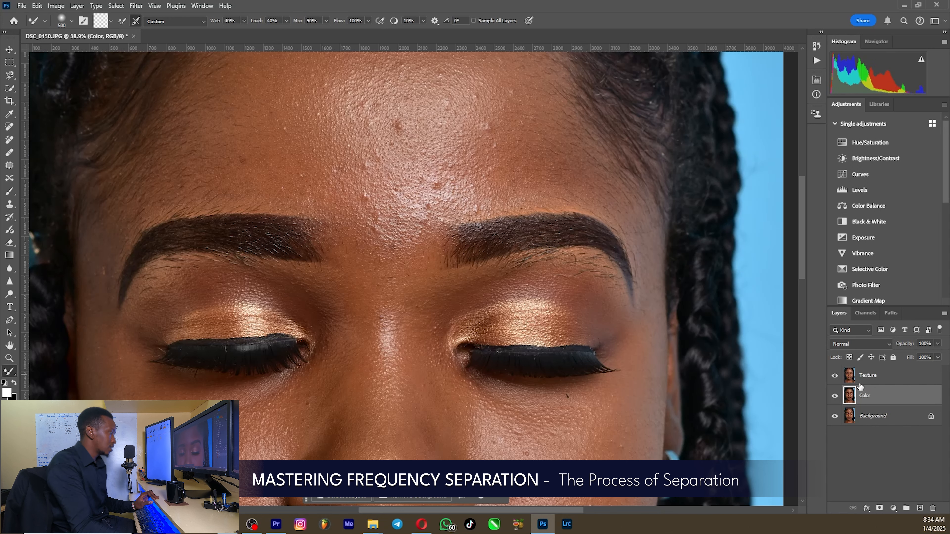
left_click(868, 375)
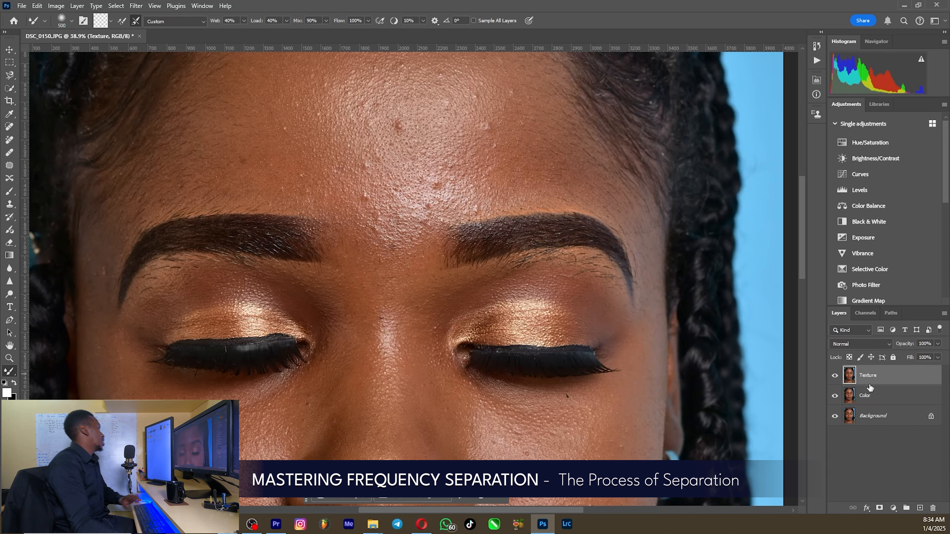
Step: Use Apply Image on the Texture layer with the Color layer as source, Subtract blending, scale 2 and offset 128
left_click(58, 6)
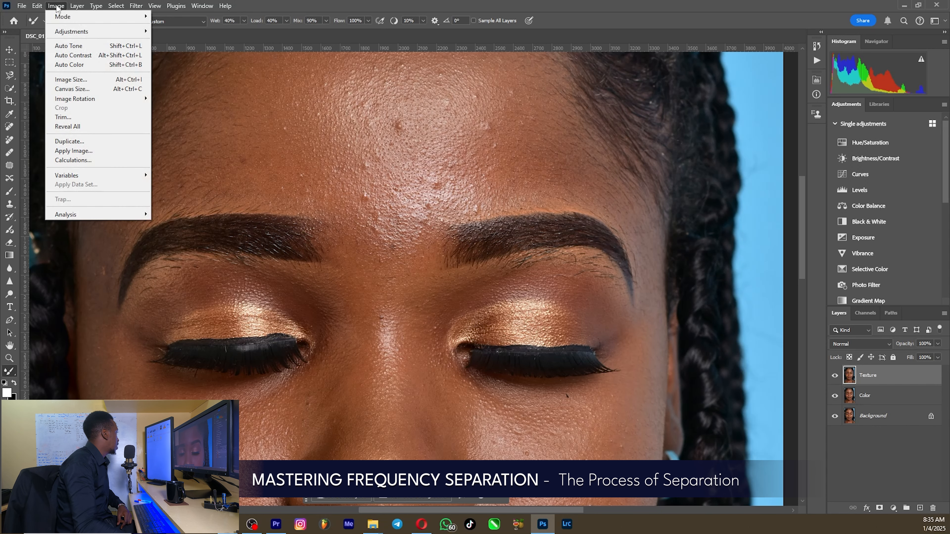
left_click(72, 151)
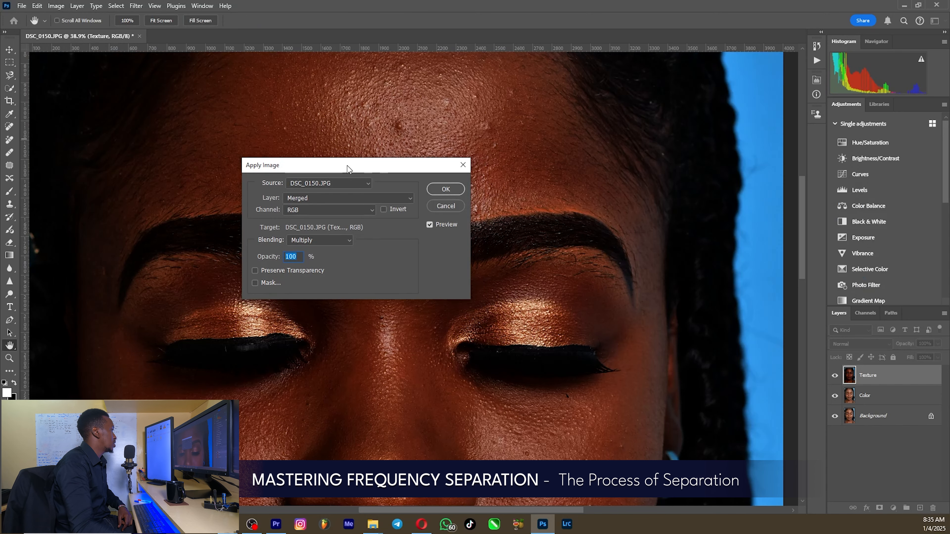
left_click_drag(359, 166, 436, 169)
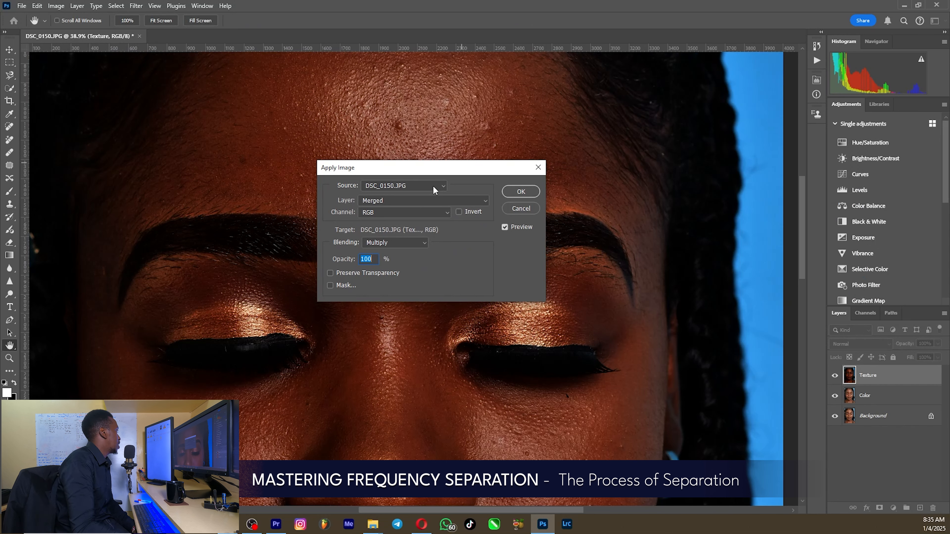
left_click(464, 200)
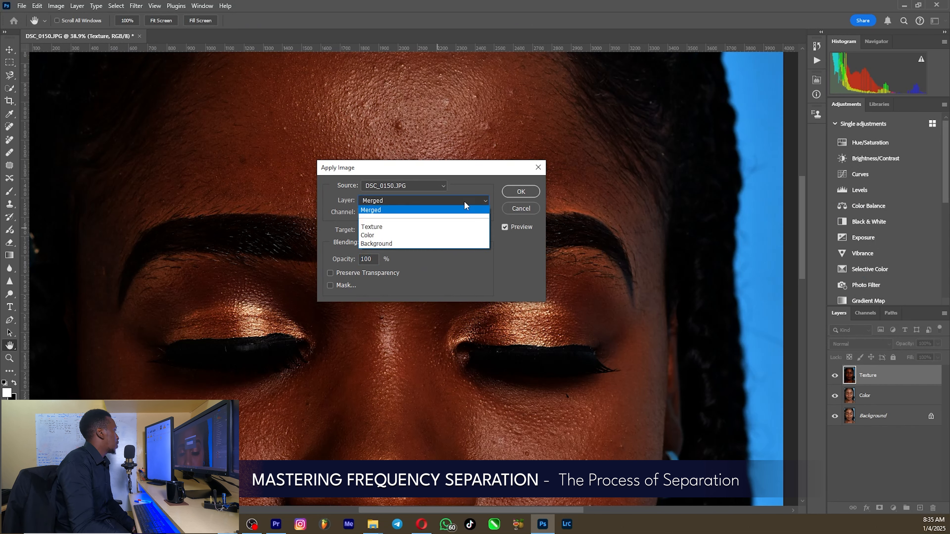
left_click(400, 236)
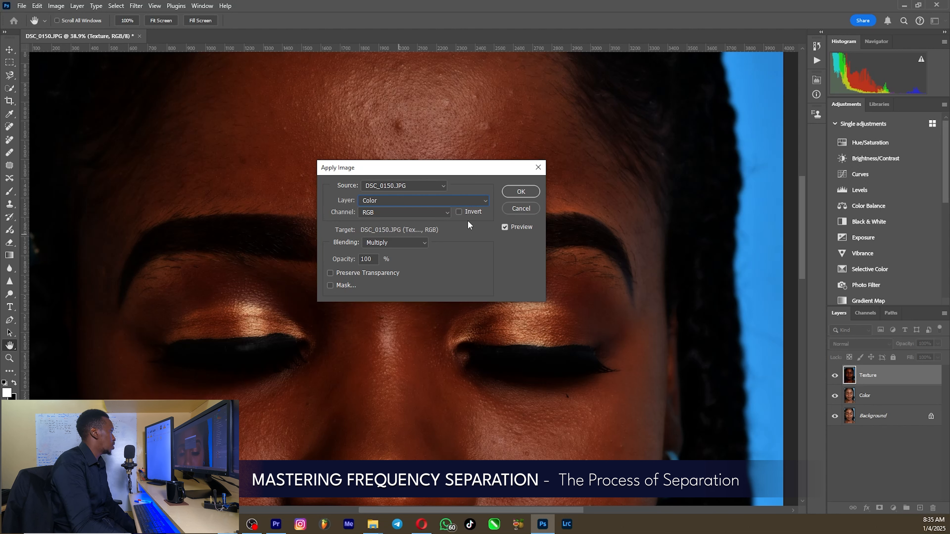
left_click(402, 242)
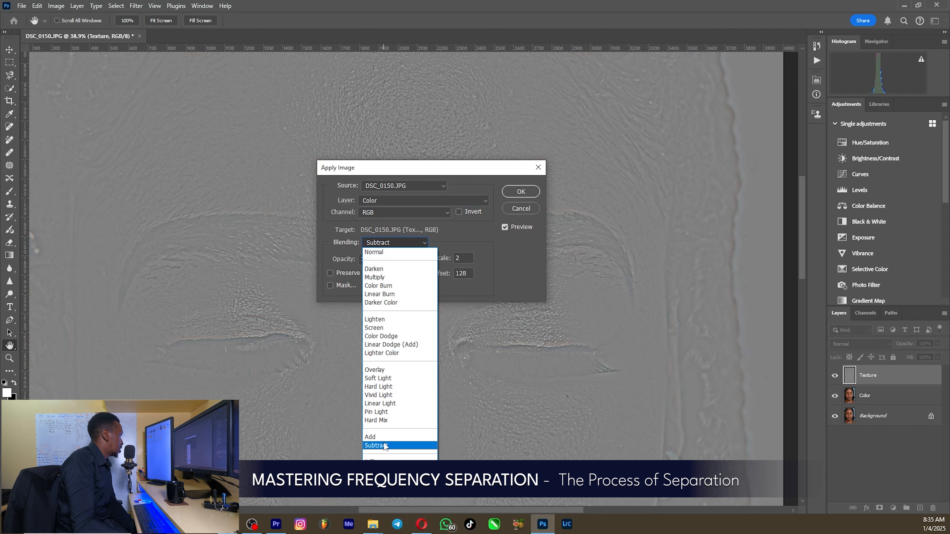
left_click(385, 446)
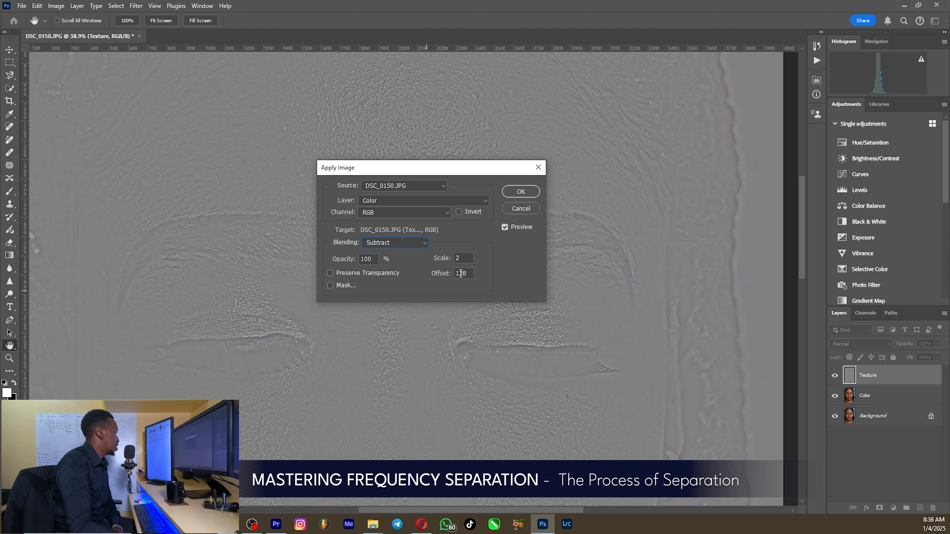
left_click_drag(438, 169, 414, 324)
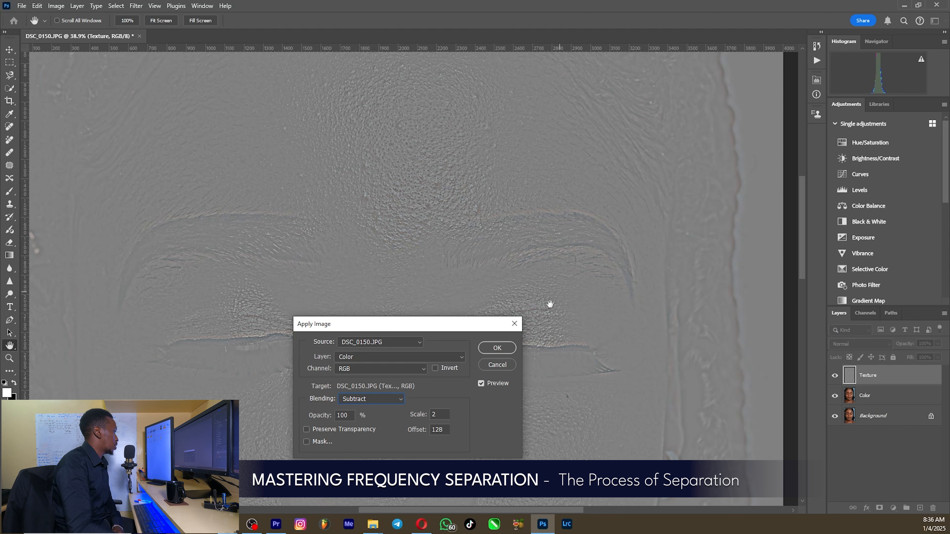
left_click(497, 347)
key("b")
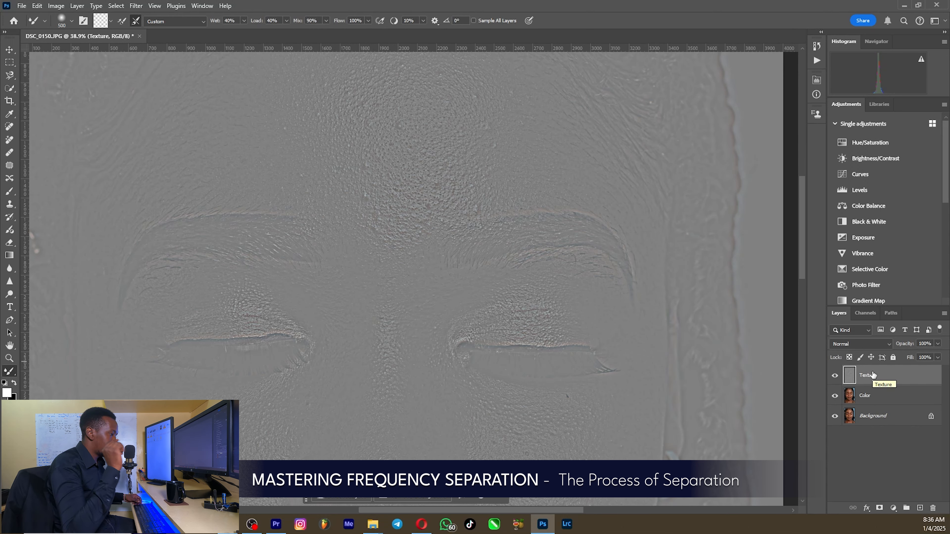
Step: Set the Texture layer's blend mode to Linear Light and check the separation by toggling the Texture and Color layers off and on
left_click(859, 345)
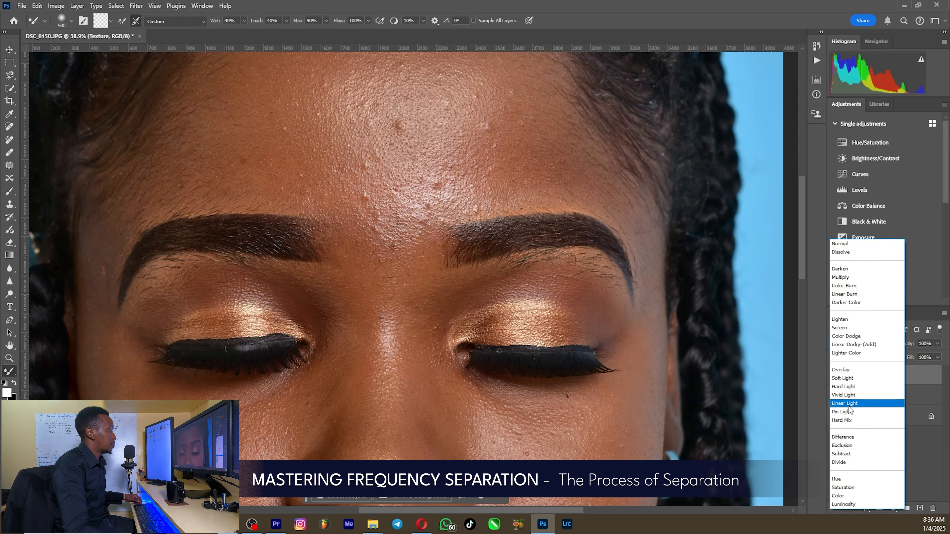
left_click(848, 404)
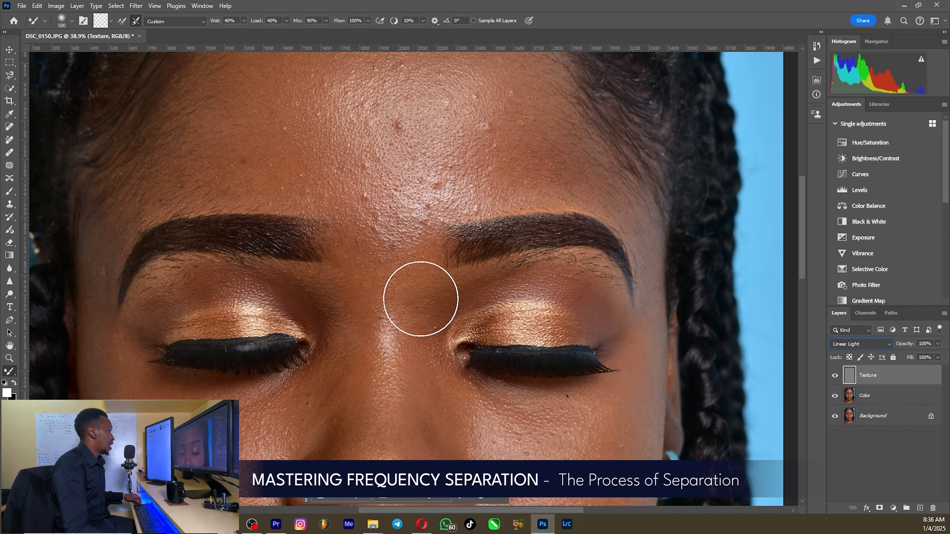
key("shift+minus")
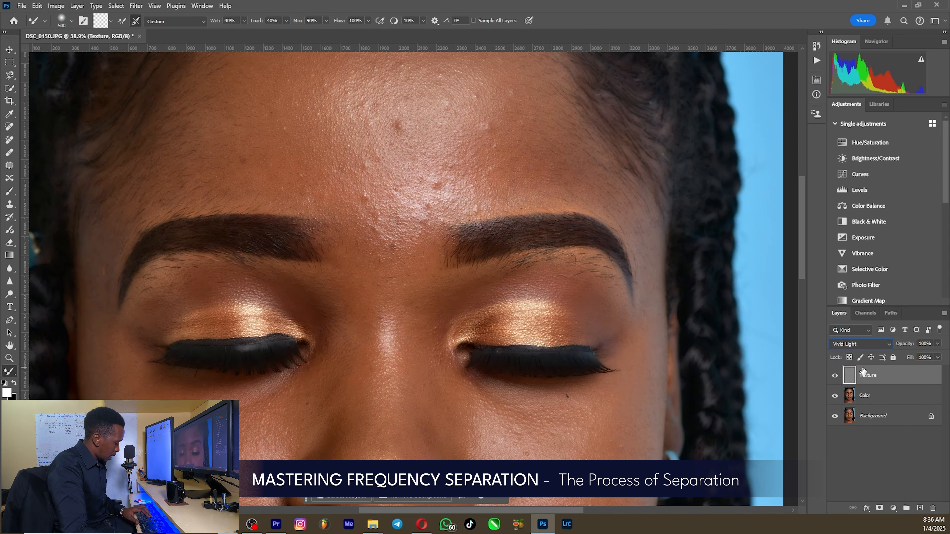
scroll(649, 285, "down", 3)
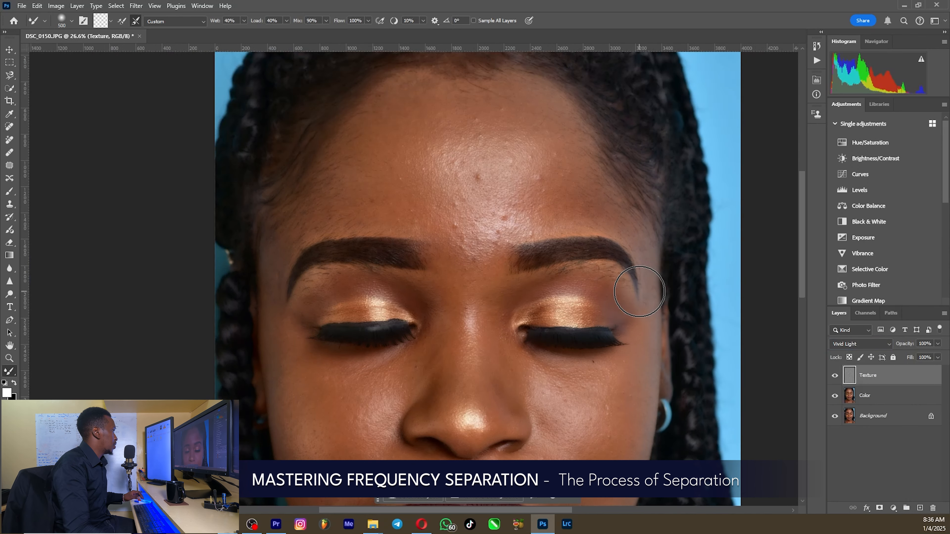
left_click(843, 344)
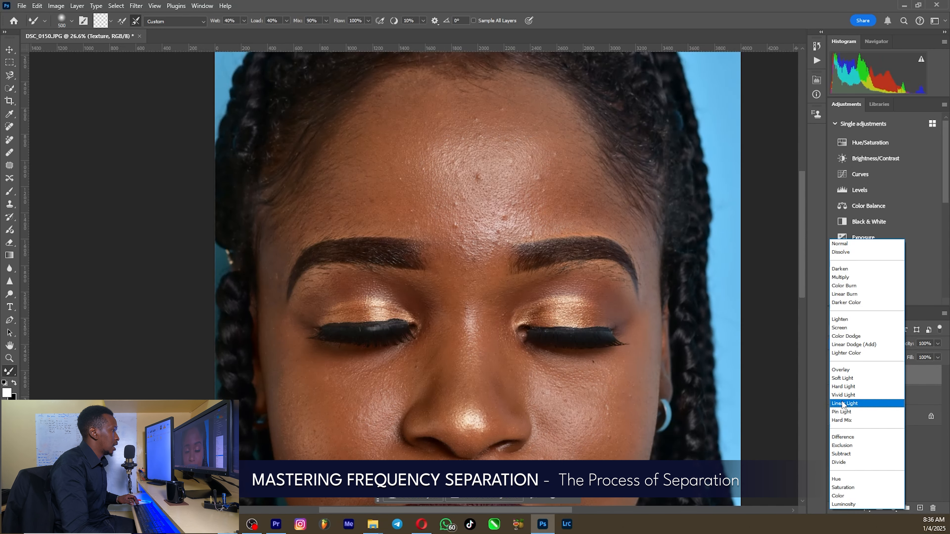
left_click(846, 403)
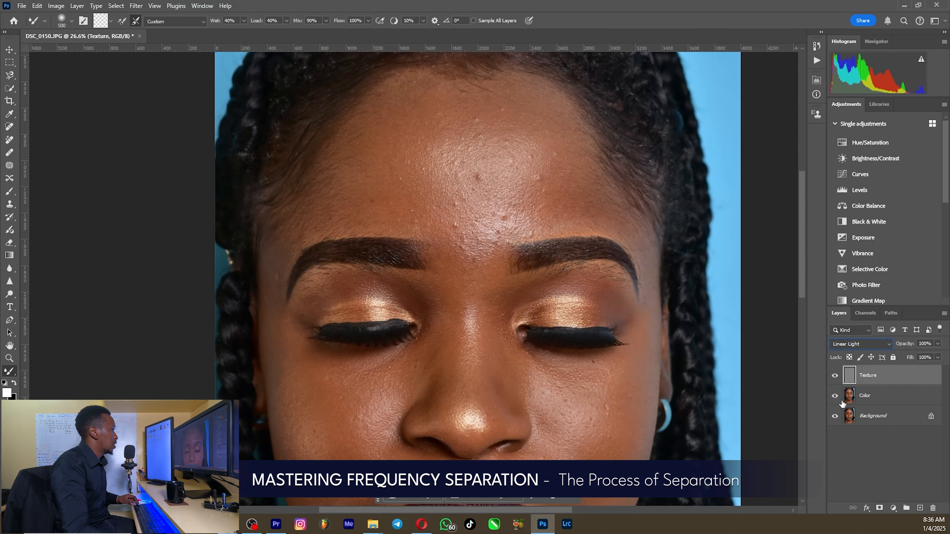
left_click(834, 377)
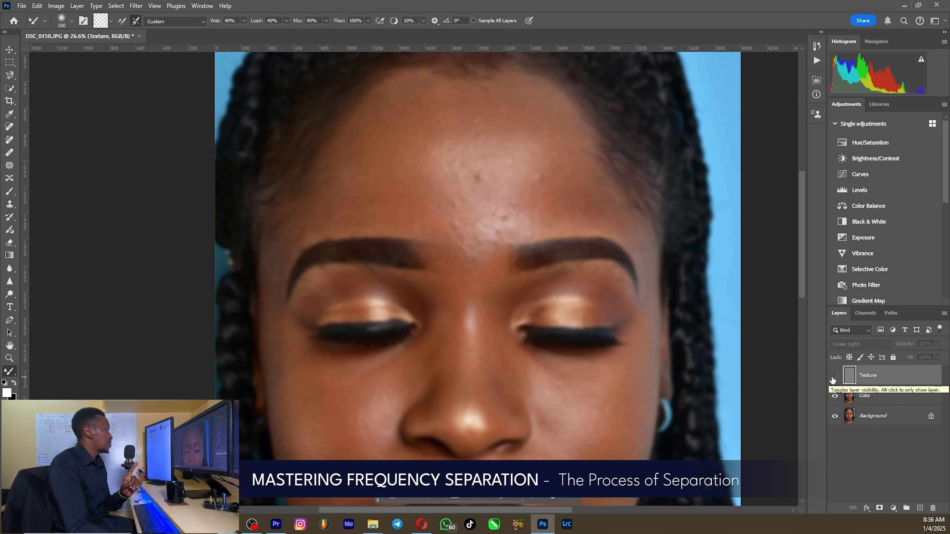
left_click(833, 377)
left_click(834, 397)
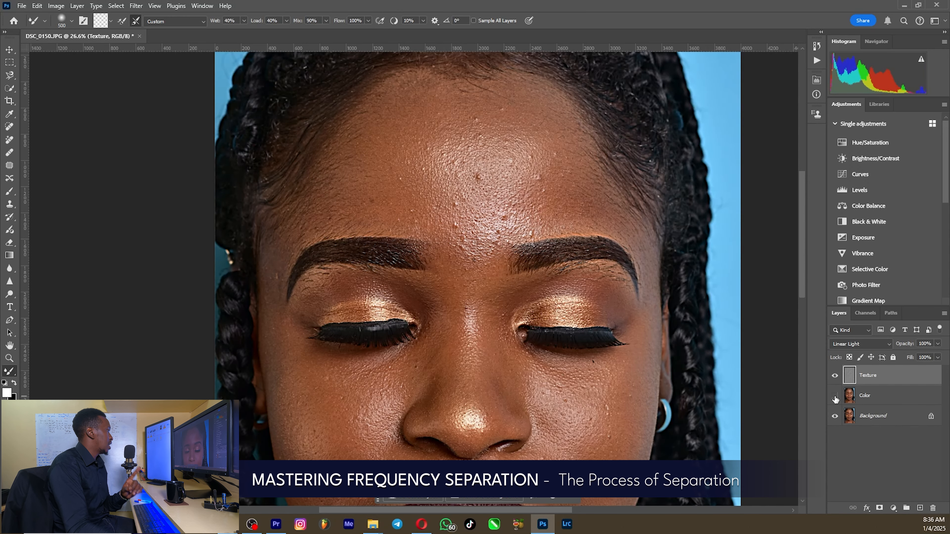
left_click(835, 396)
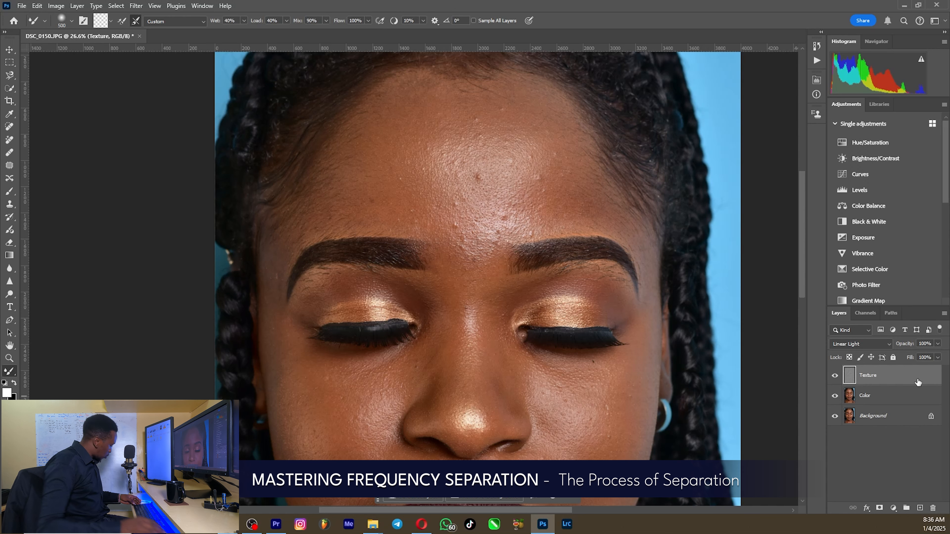
Step: Duplicate the Texture layer as a copy clipped to the original, with its blend mode set to Normal
key("ctrl+j")
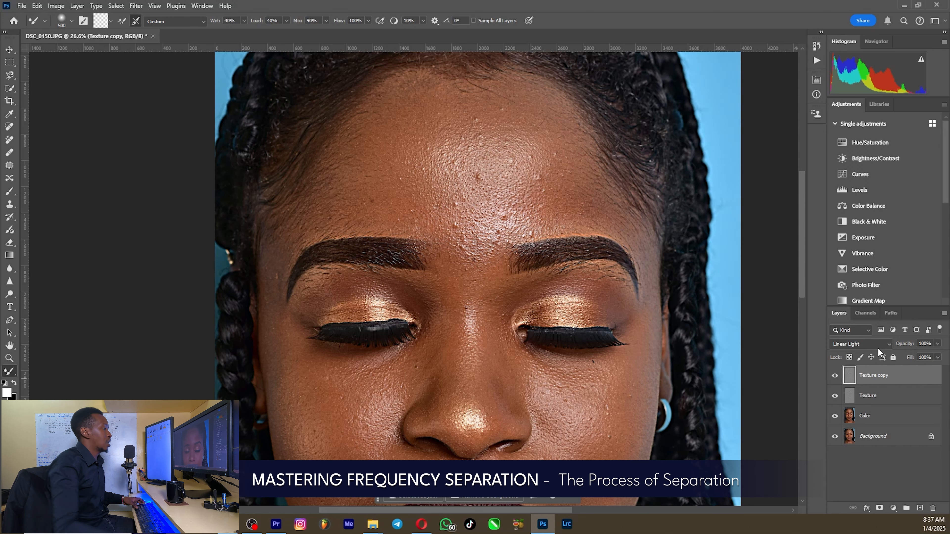
left_click(885, 385, "alt")
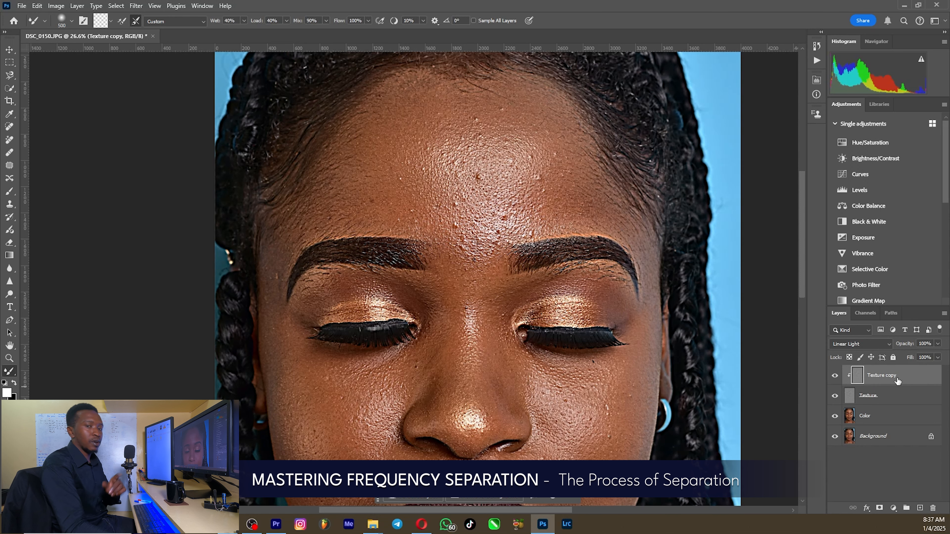
left_click(869, 344)
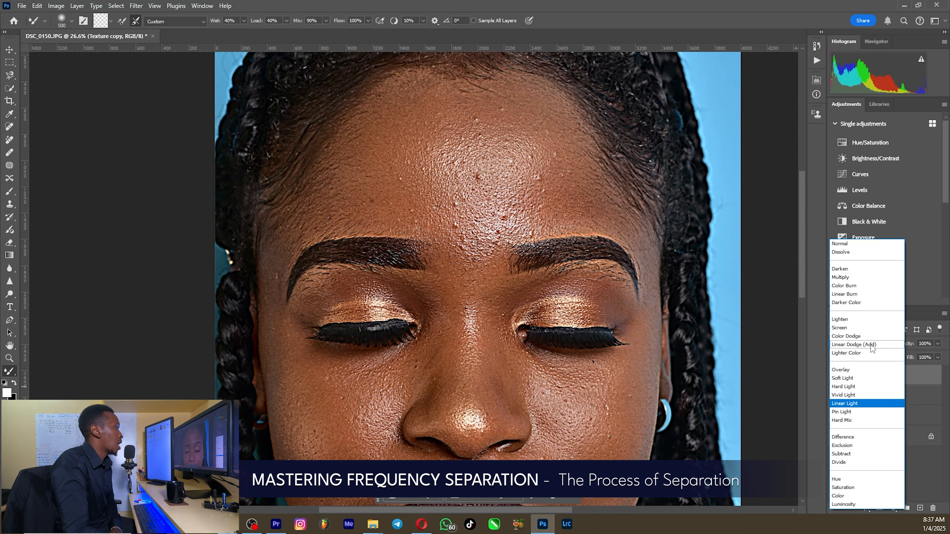
left_click(841, 244)
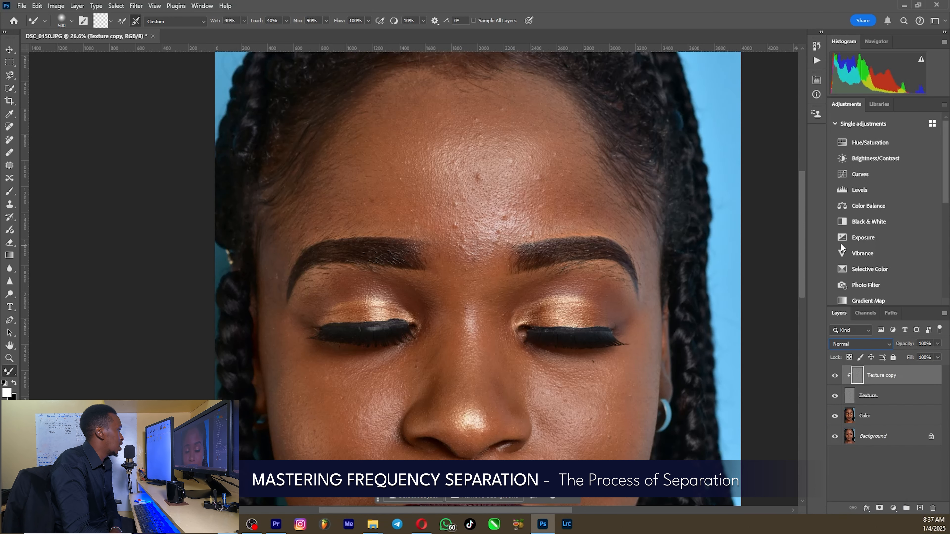
Step: Duplicate the Color layer and clip the copy to the original Color layer
left_click(876, 418)
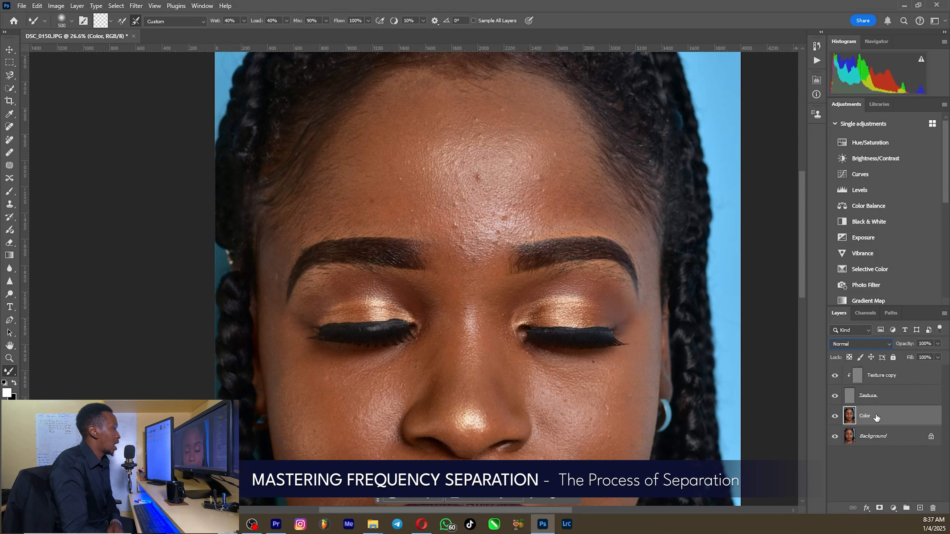
key("ctrl+j")
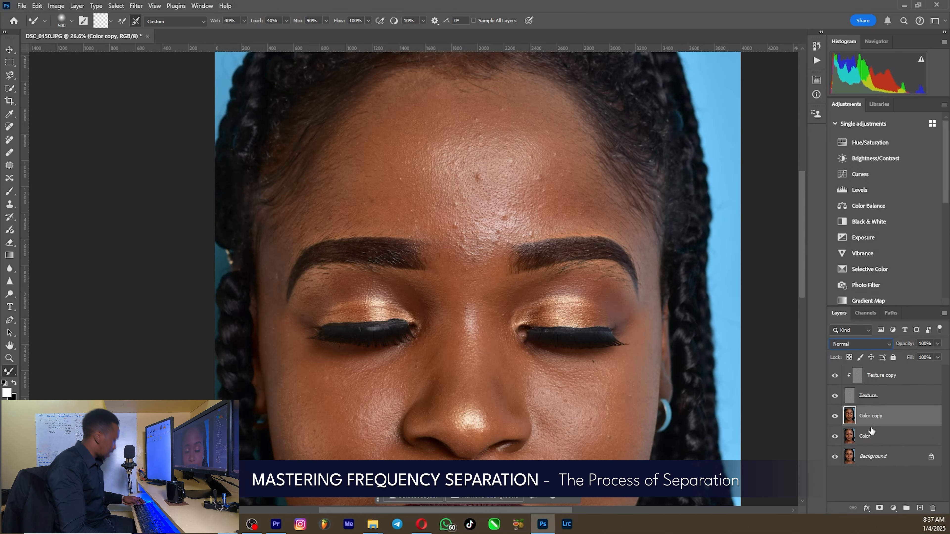
left_click(890, 422, "alt")
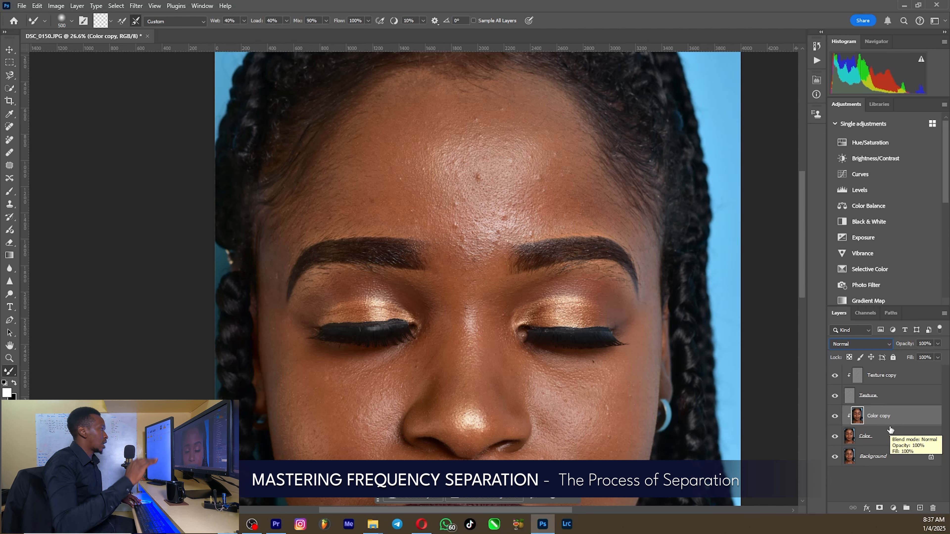
Step: Group the Texture and Color layers together with their clipped copies, and name the group FS
left_click(882, 379)
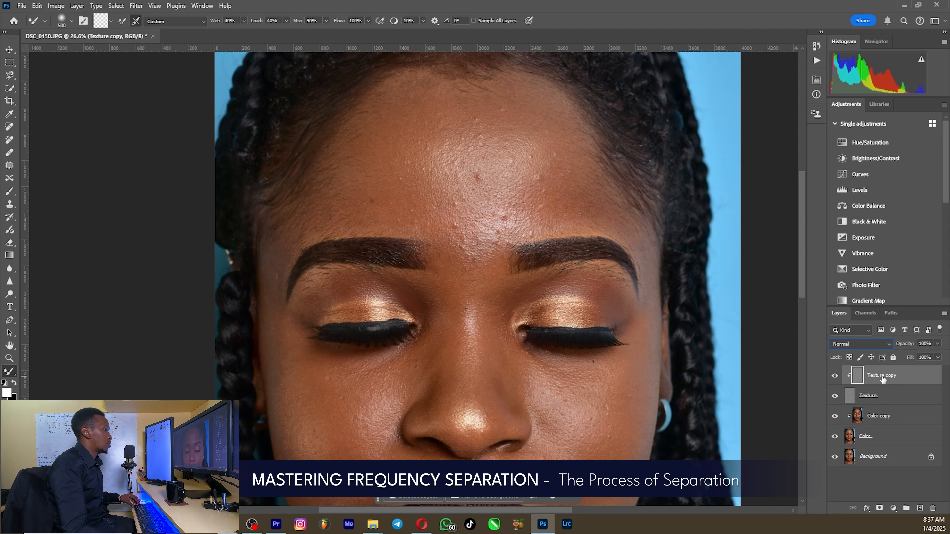
left_click(892, 395, "shift")
left_click(890, 416, "shift")
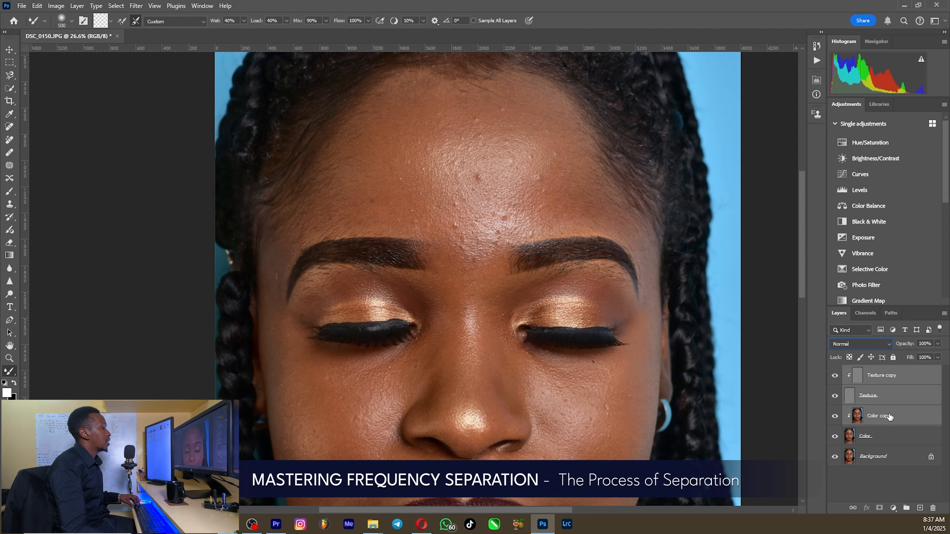
left_click(889, 436, "shift")
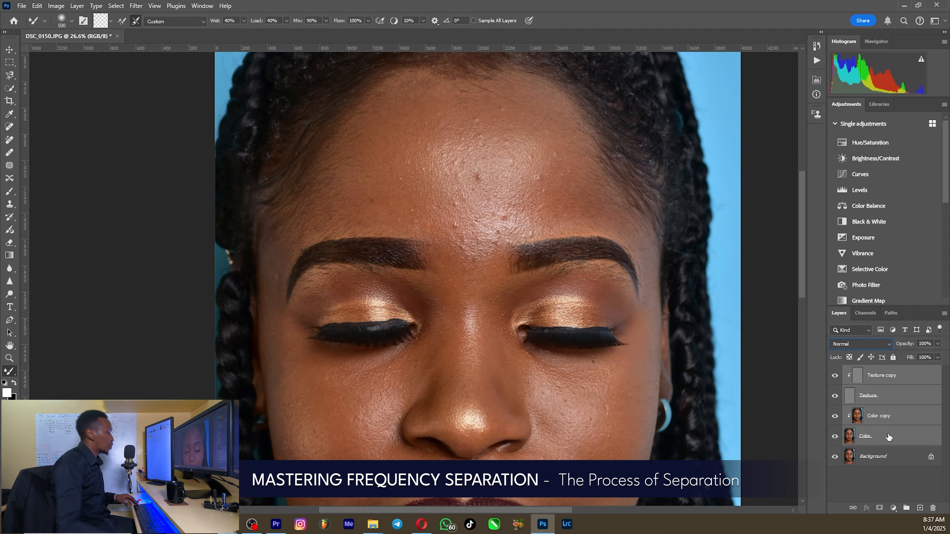
key("ctrl+g")
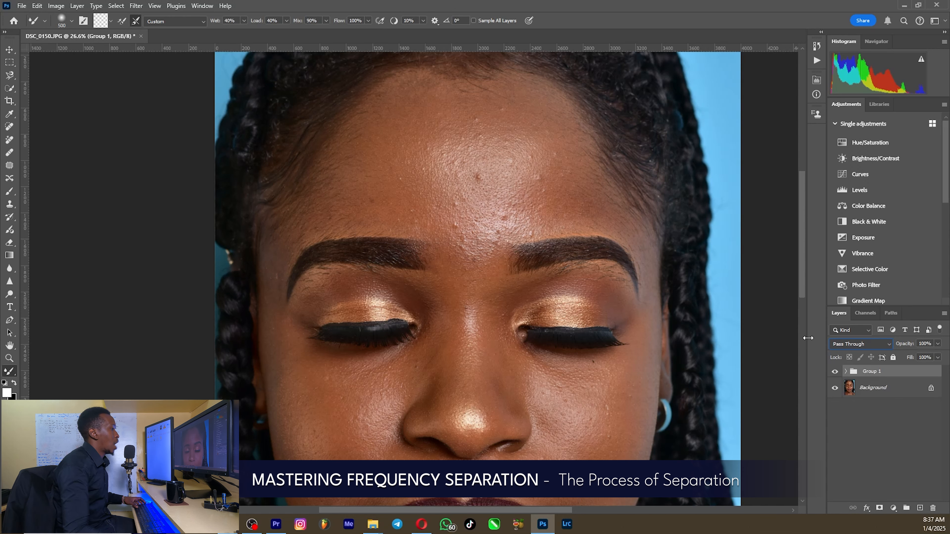
double_click(874, 371)
type("FS")
key("Return")
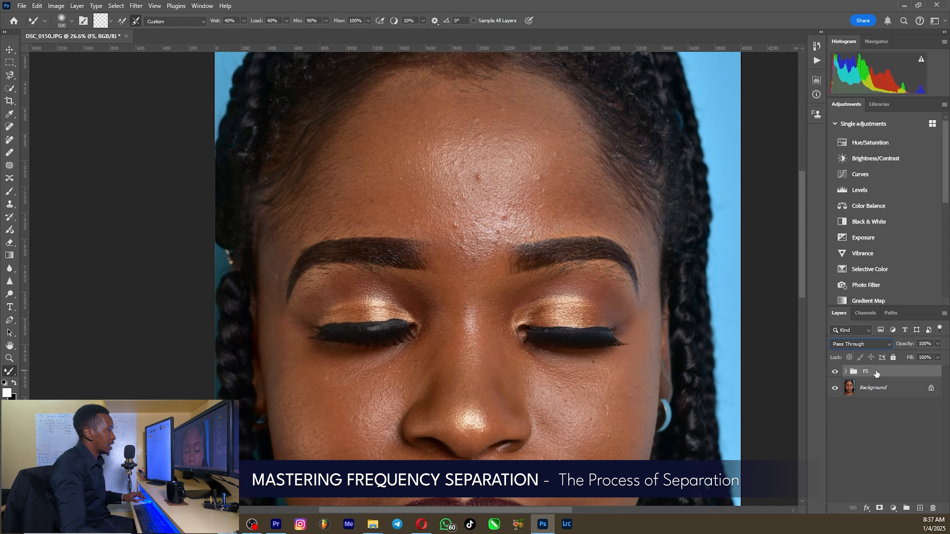
Step: Expand the FS group, hide the Texture layer and make the Color copy layer active
left_click(845, 371)
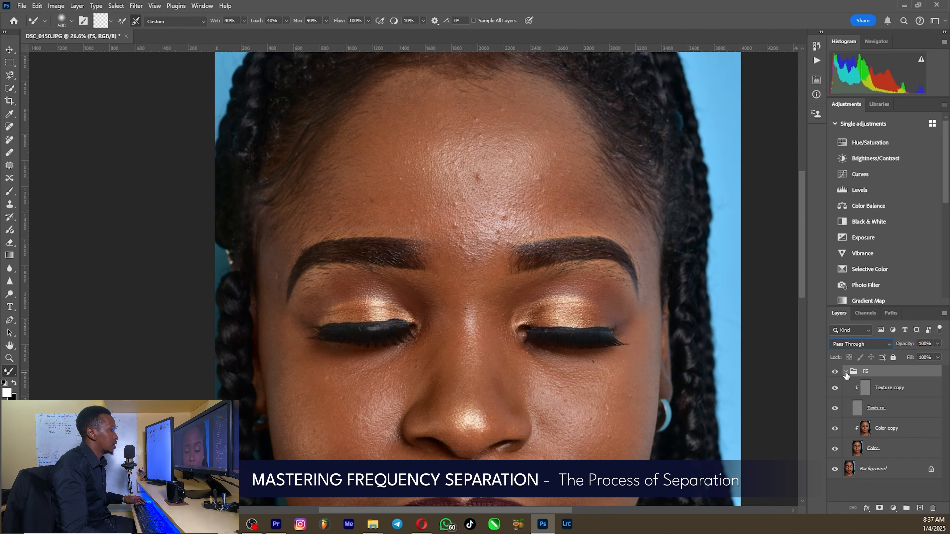
left_click(835, 411)
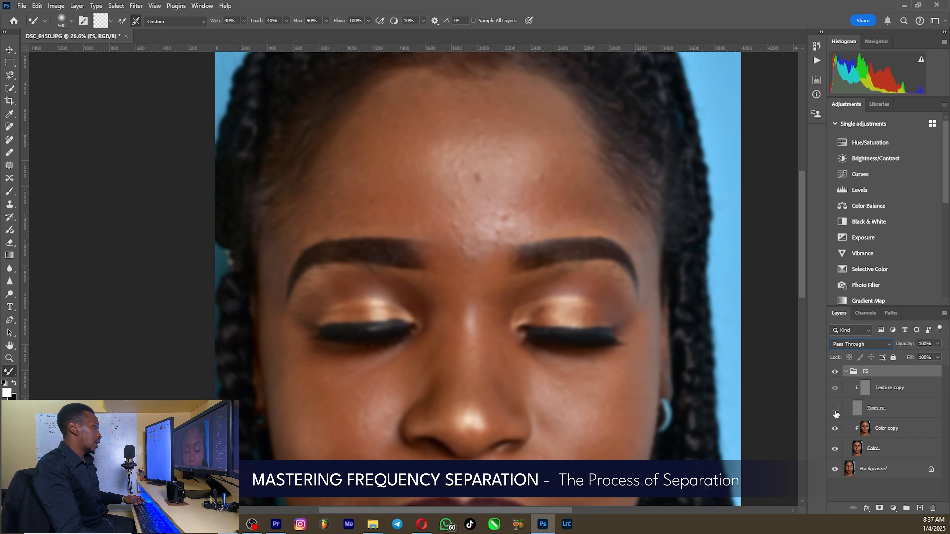
left_click(888, 434)
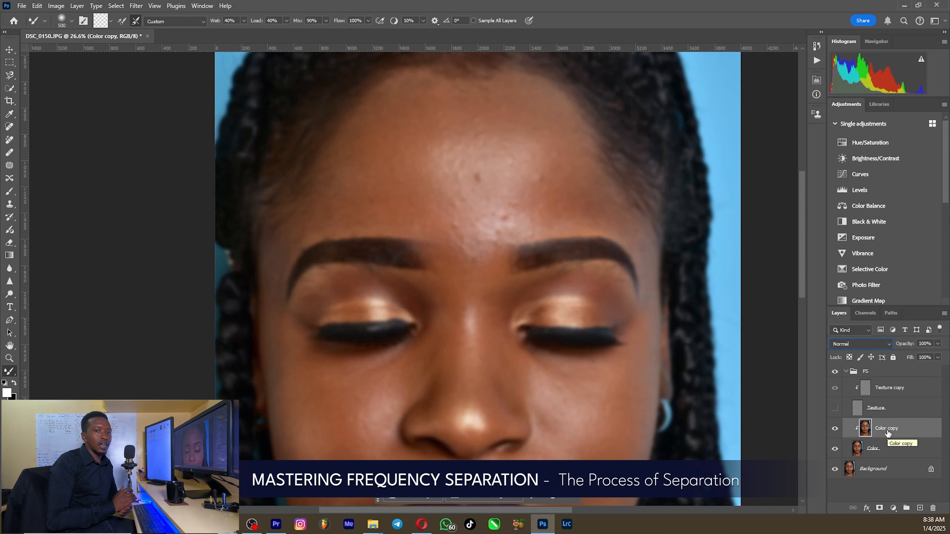